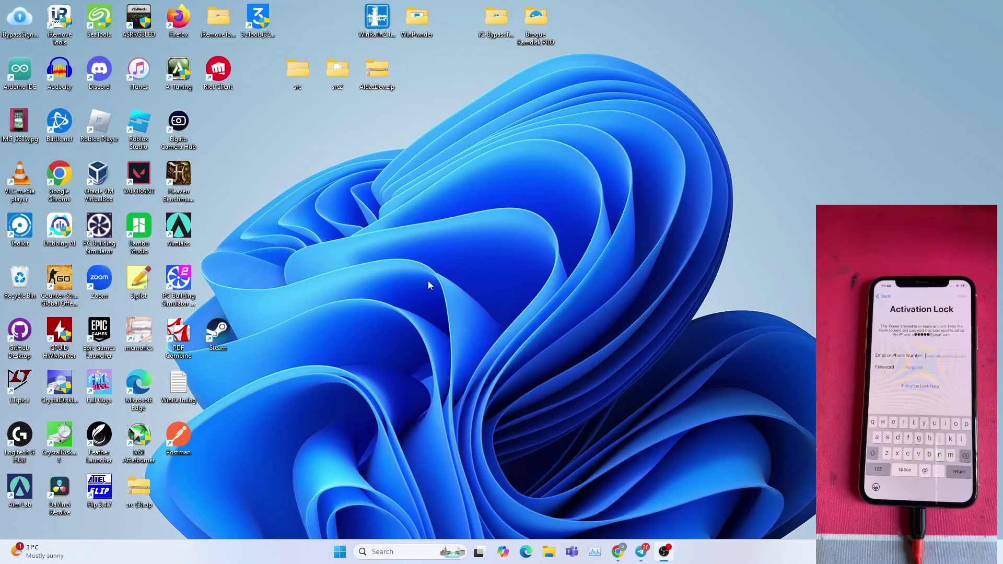
# - Open Windows Security's virus and threat protection settings, then close Windows Security
pyautogui.click(397, 552)
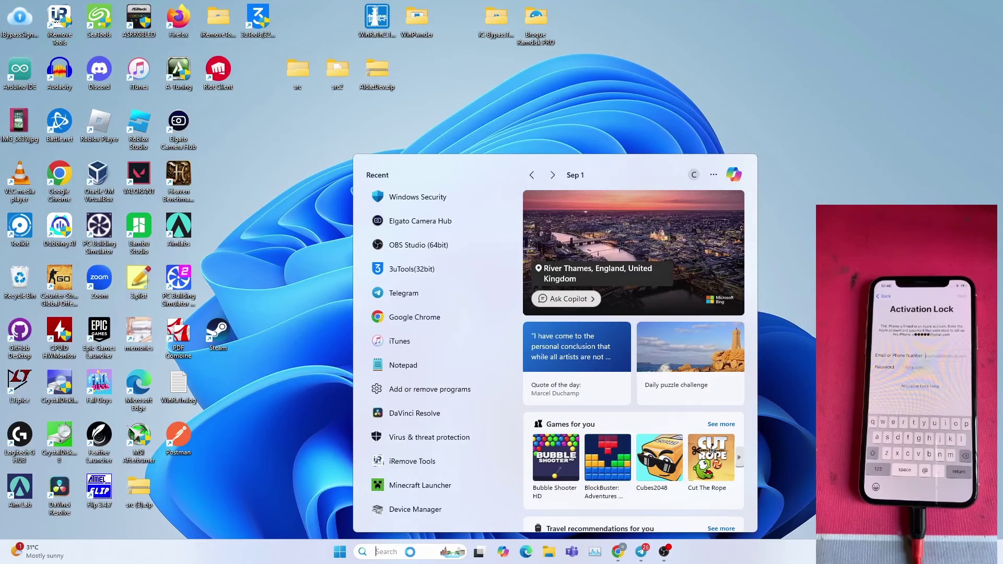
pyautogui.write('w')
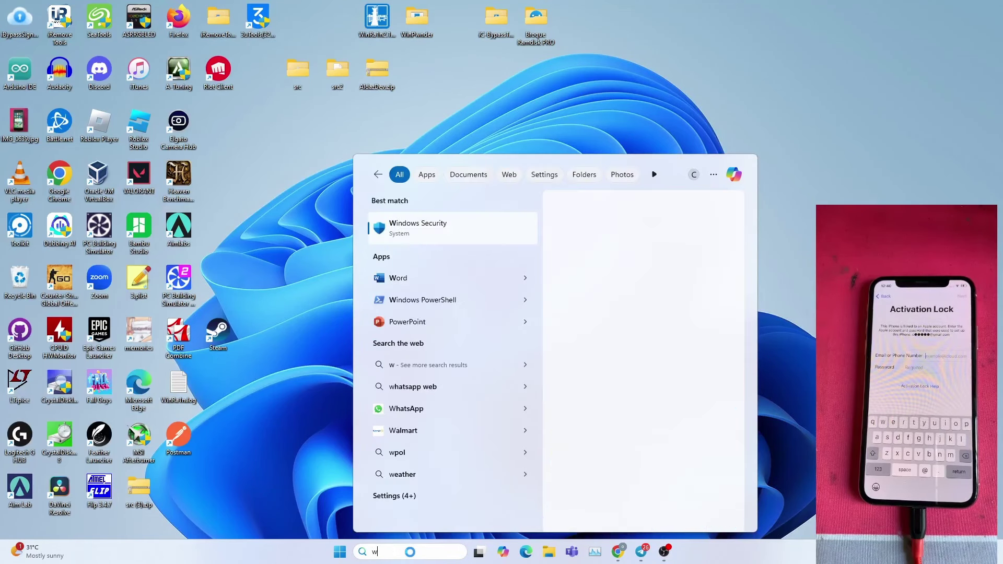
pyautogui.write('in')
pyautogui.click(431, 224)
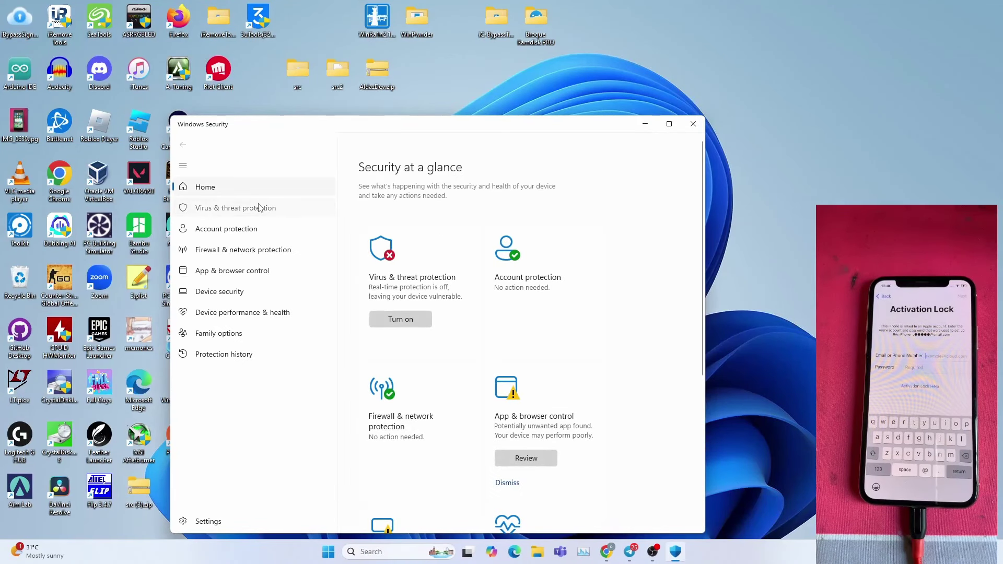
pyautogui.click(264, 209)
pyautogui.scroll(-2, 437, 347)
pyautogui.click(389, 443)
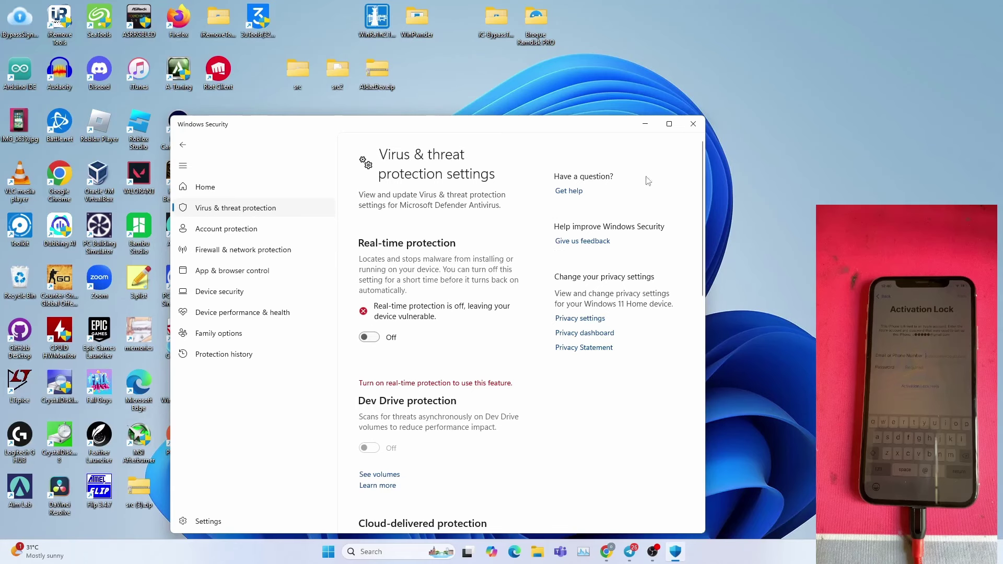
pyautogui.click(695, 127)
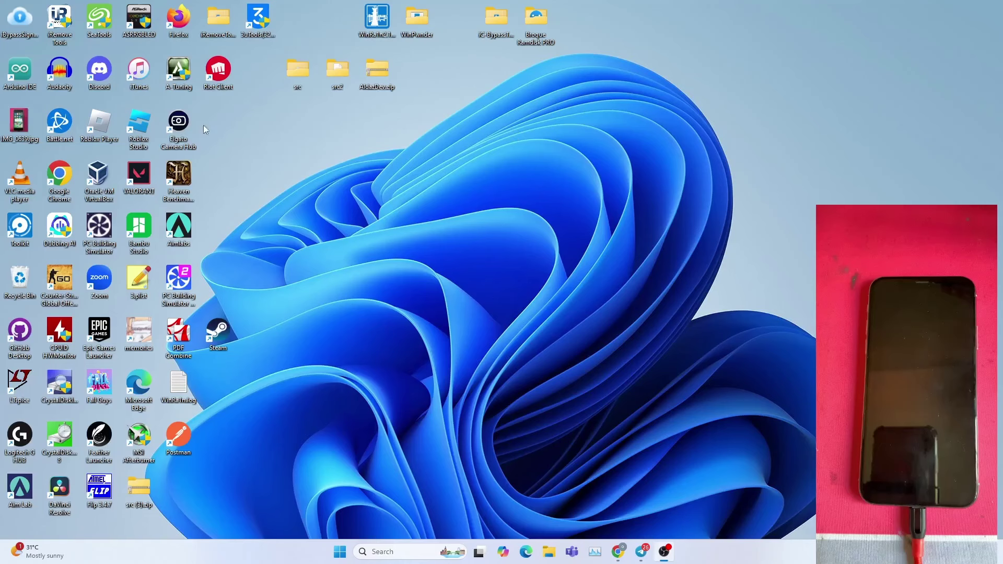
# - Run iBypassSignal as administrator and copy the iPhone X's serial number
pyautogui.rightClick(21, 20)
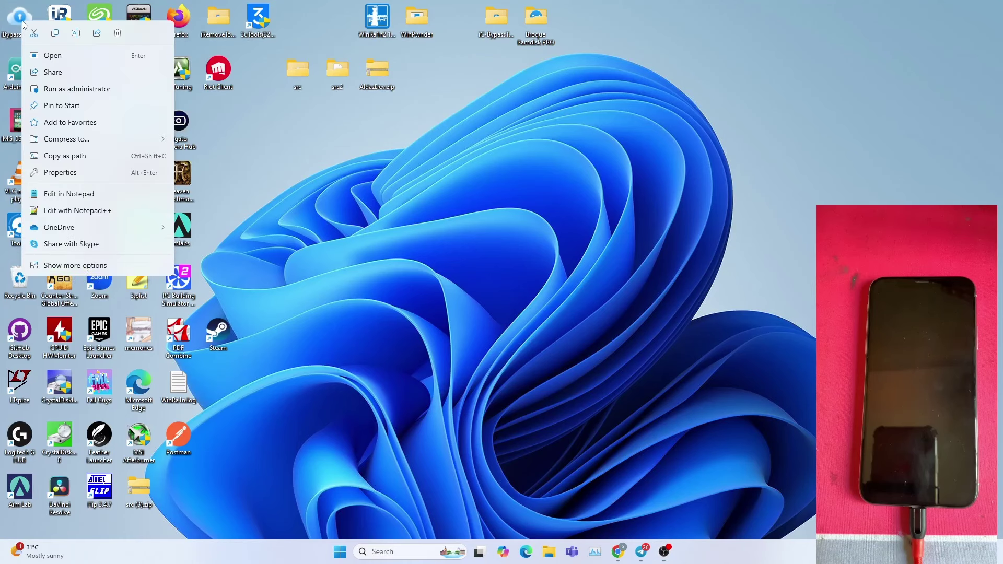
pyautogui.click(90, 90)
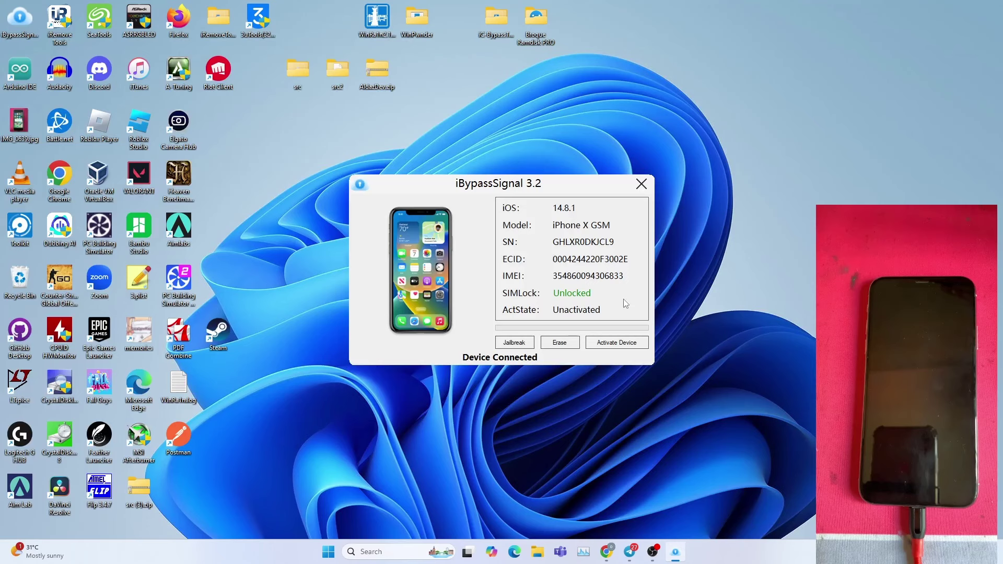
pyautogui.click(574, 243)
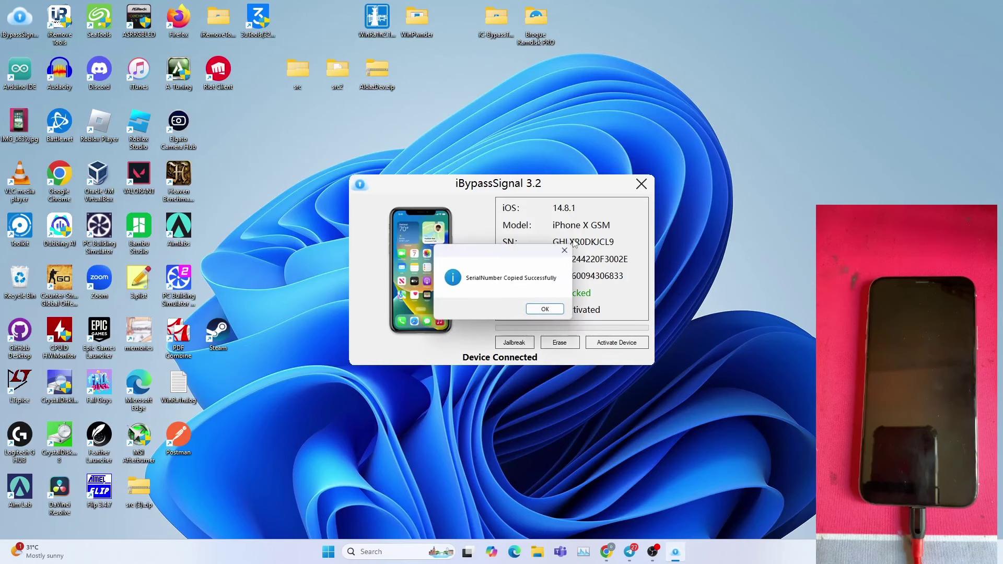
pyautogui.click(555, 306)
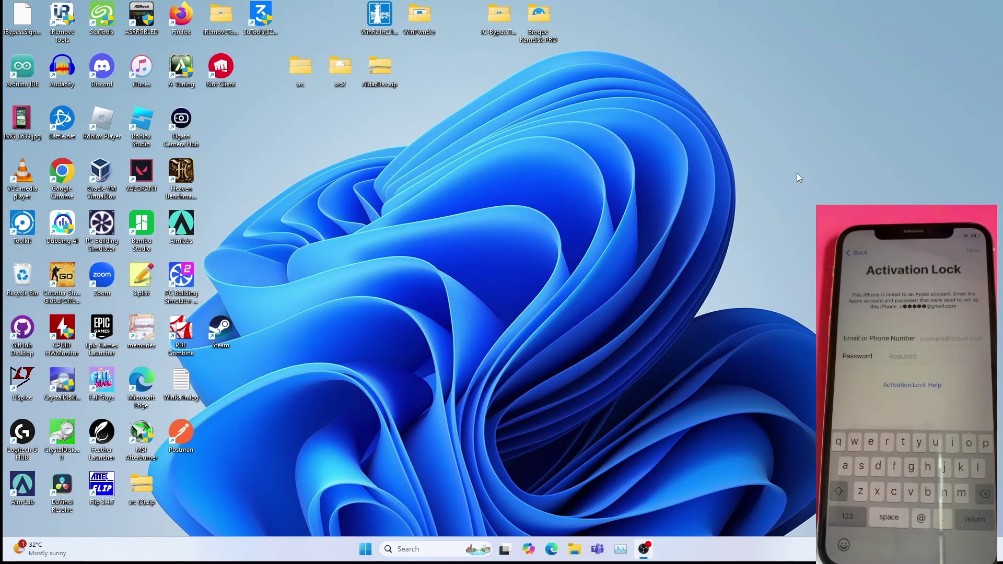
# - Relaunch iBypassSignal as administrator and run Jailbreak to put the iPhone X into recovery mode
pyautogui.rightClick(22, 13)
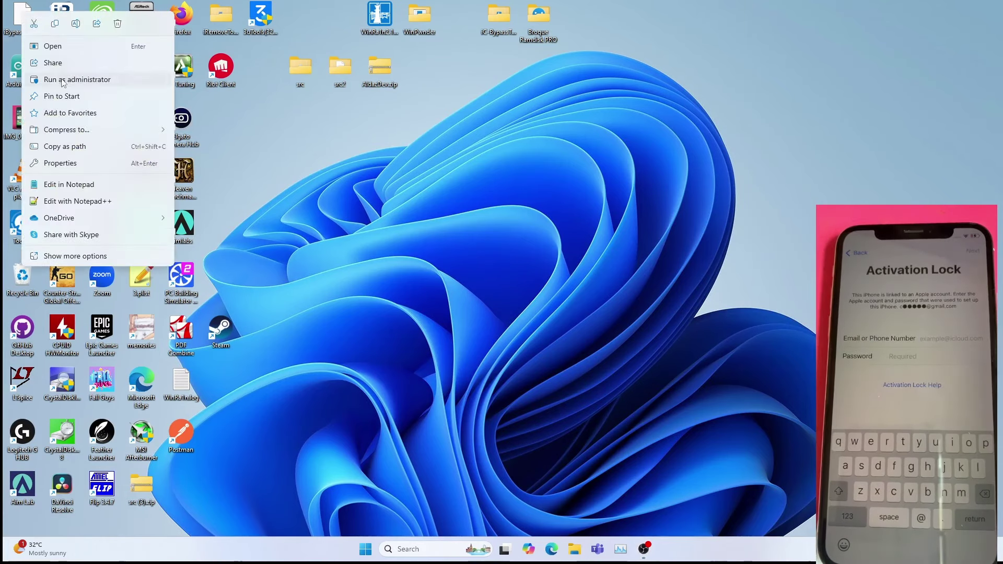
pyautogui.click(77, 80)
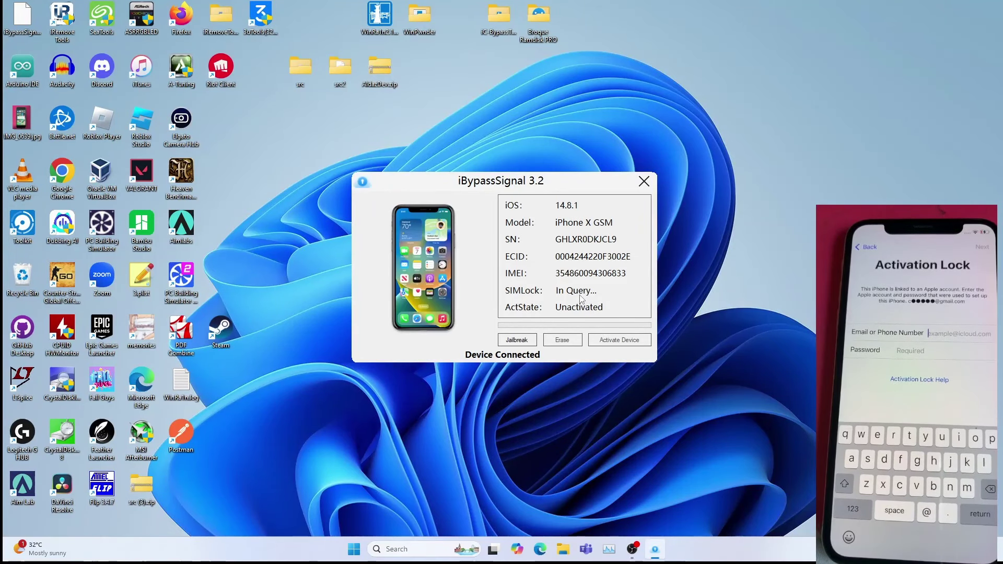
pyautogui.click(522, 341)
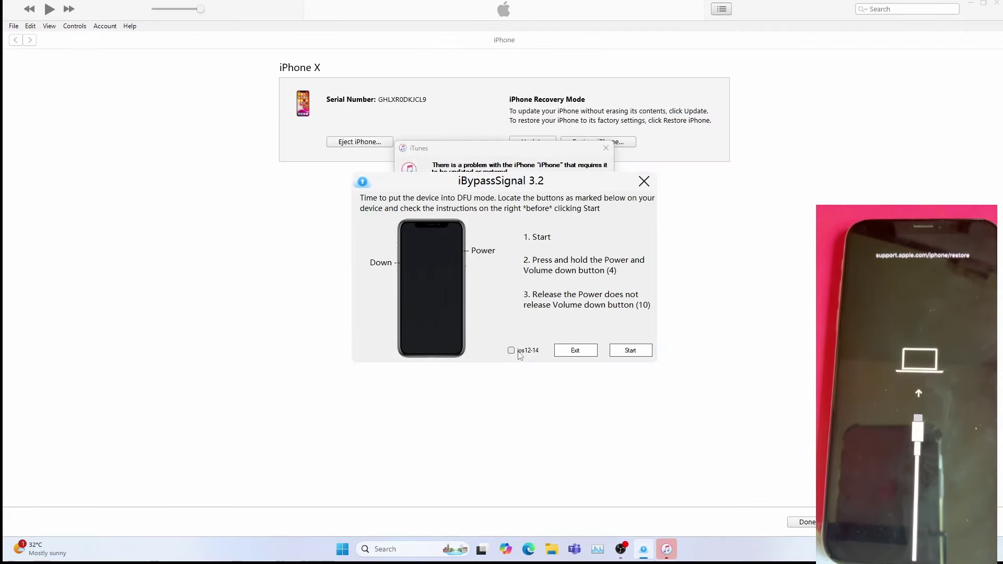
# - Dismiss the iTunes update prompt, close iTunes, and start the DFU-mode process
pyautogui.click(605, 150)
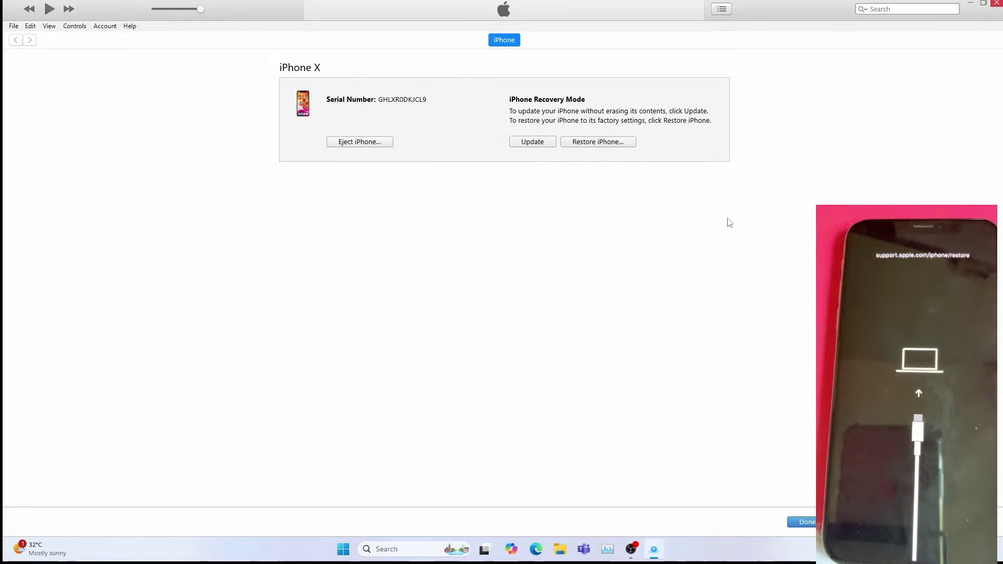
pyautogui.click(992, 3)
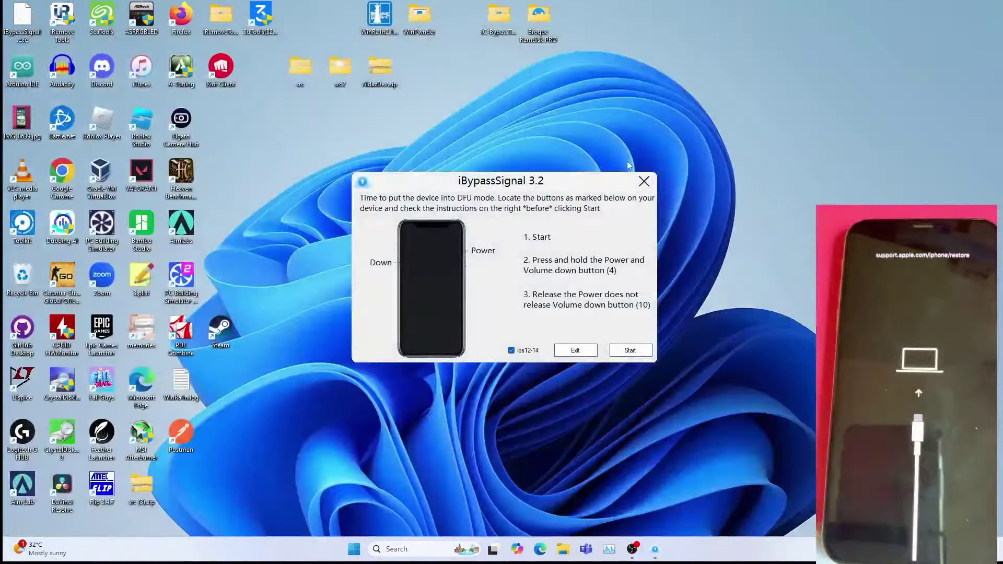
pyautogui.click(631, 350)
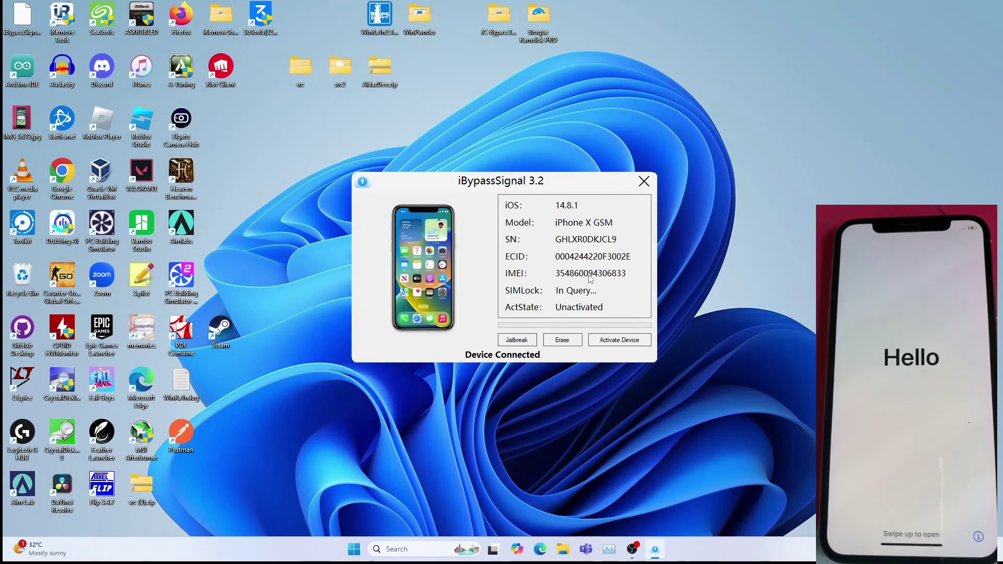
# - Start activation of the connected iPhone X with Activate Device
pyautogui.click(619, 341)
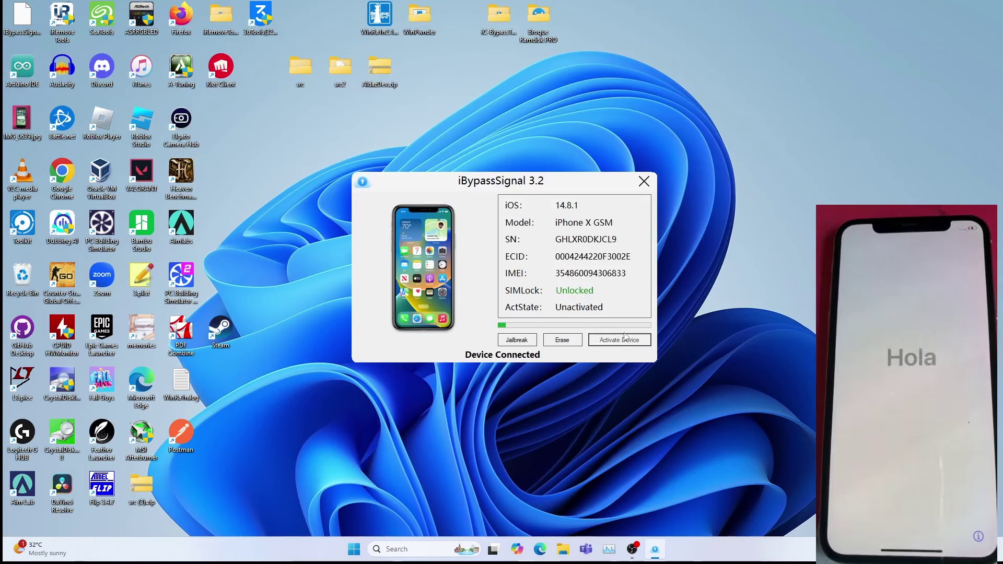